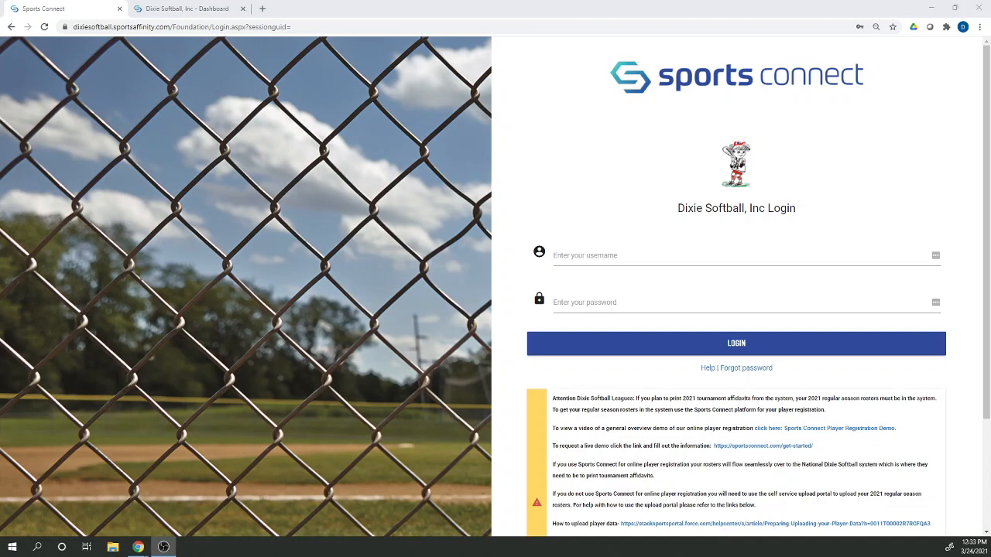
- Switch to the Dixie Softball dashboard and open the Team Lookup list of the league's teams
click(192, 11)
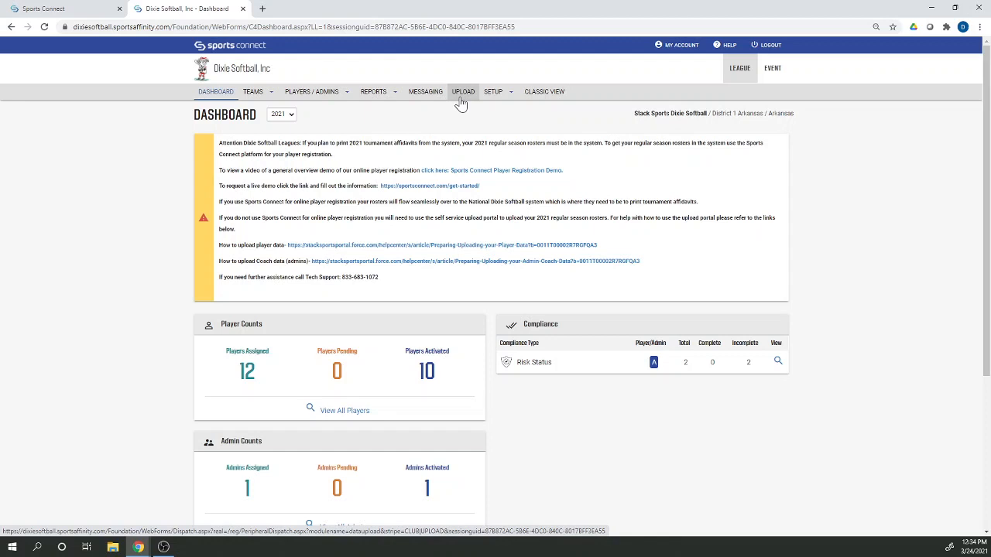
mouse_move(252, 96)
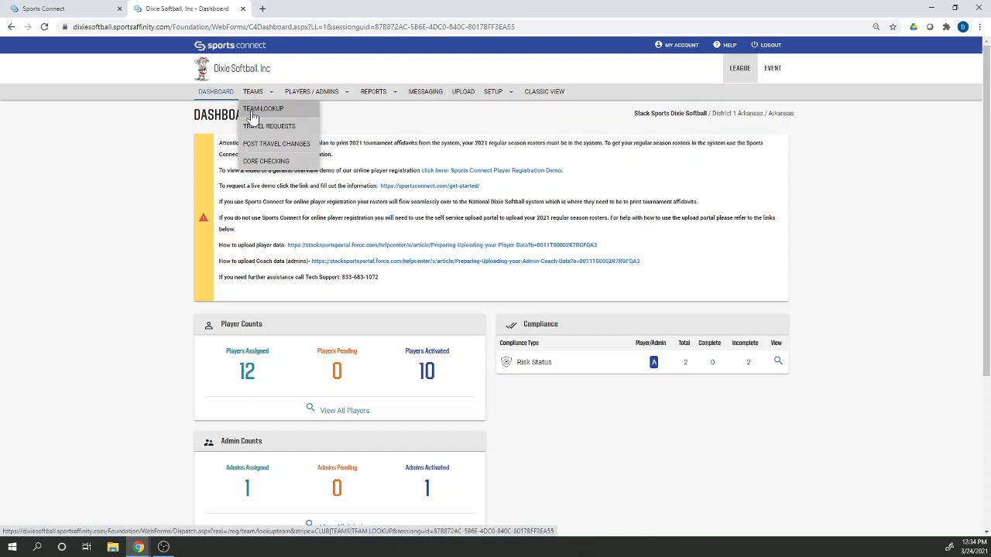
click(252, 116)
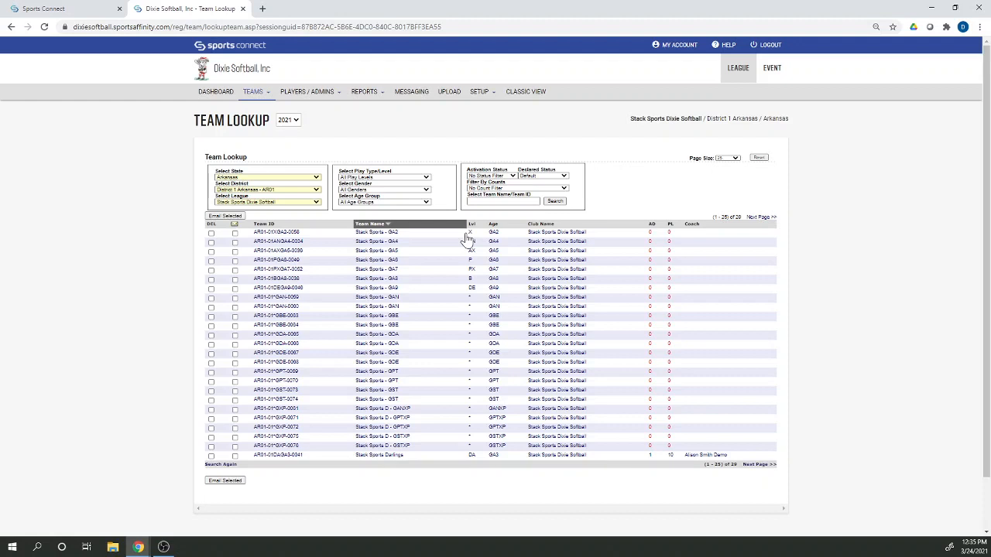
- Go to the upload portal and start a new upload
click(449, 93)
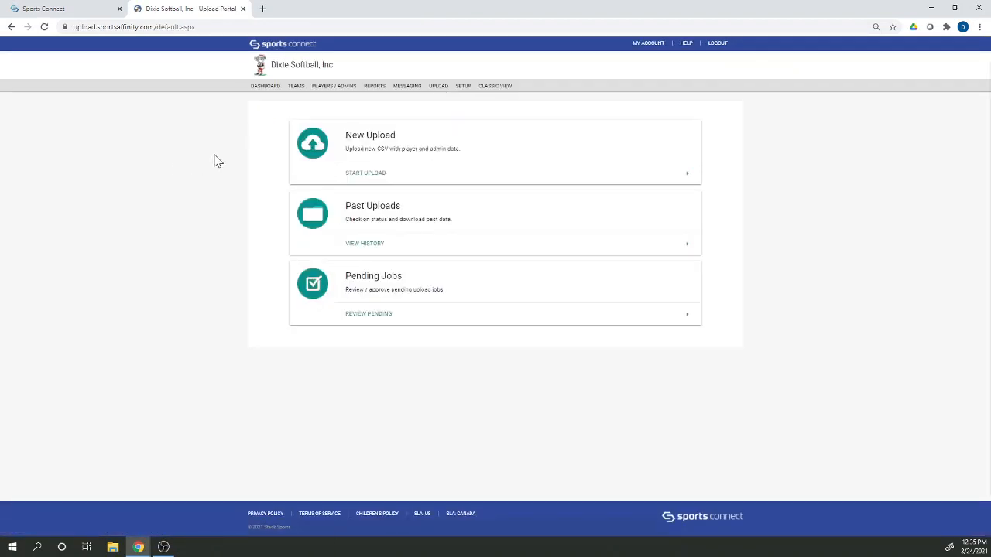
click(373, 178)
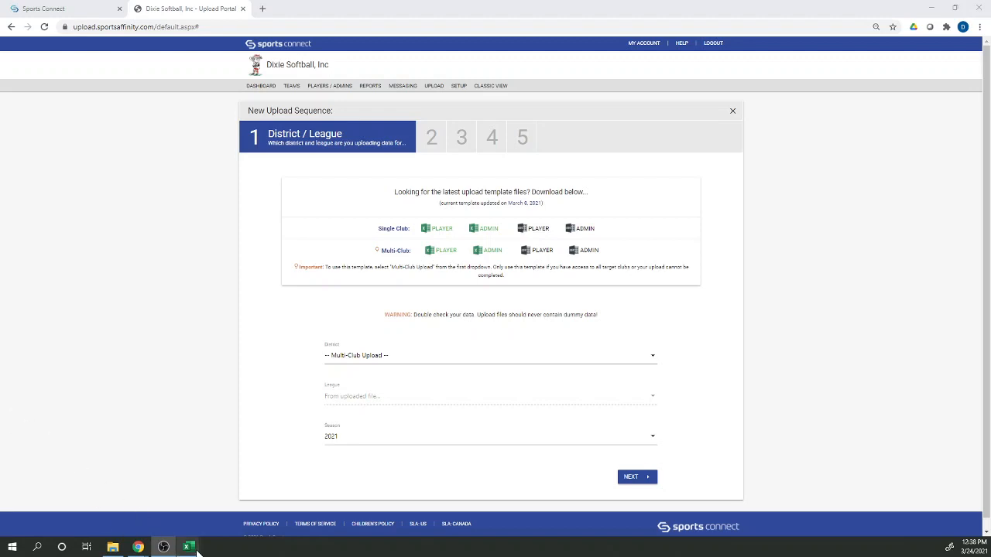
- Switch to the Dixie Softball Player Upload ExampleNew workbook in Excel and examine the Gender and PlayLevelCode columns
mouse_move(192, 548)
click(247, 531)
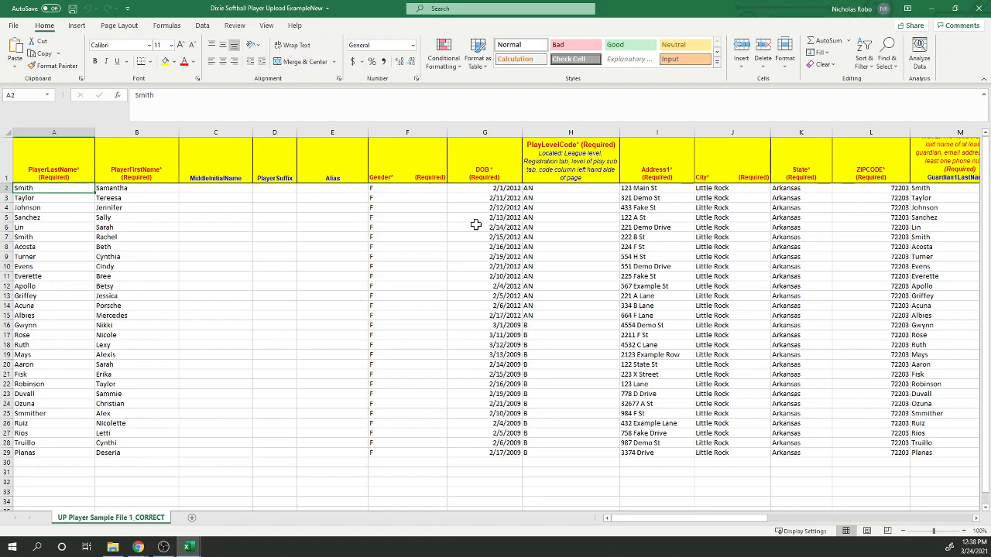
click(412, 194)
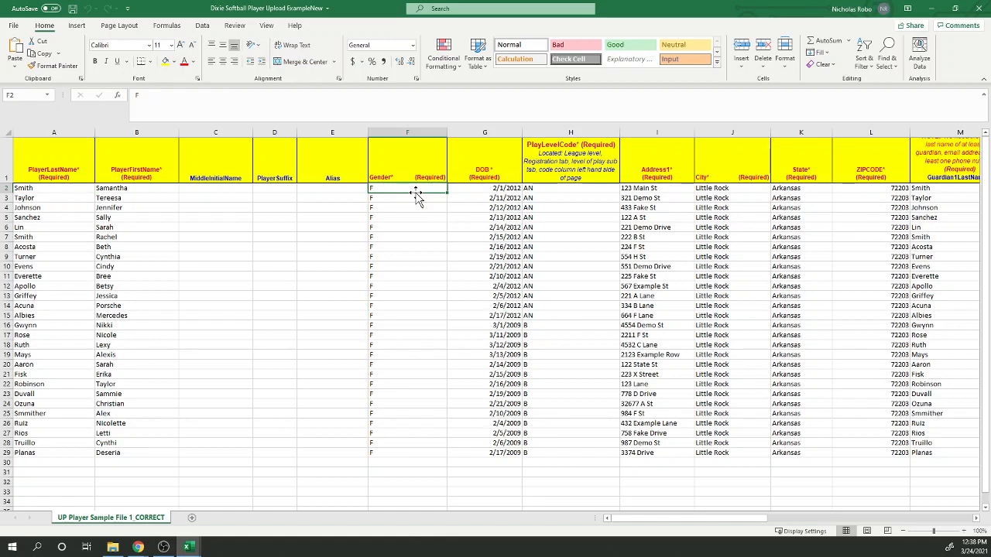
click(570, 187)
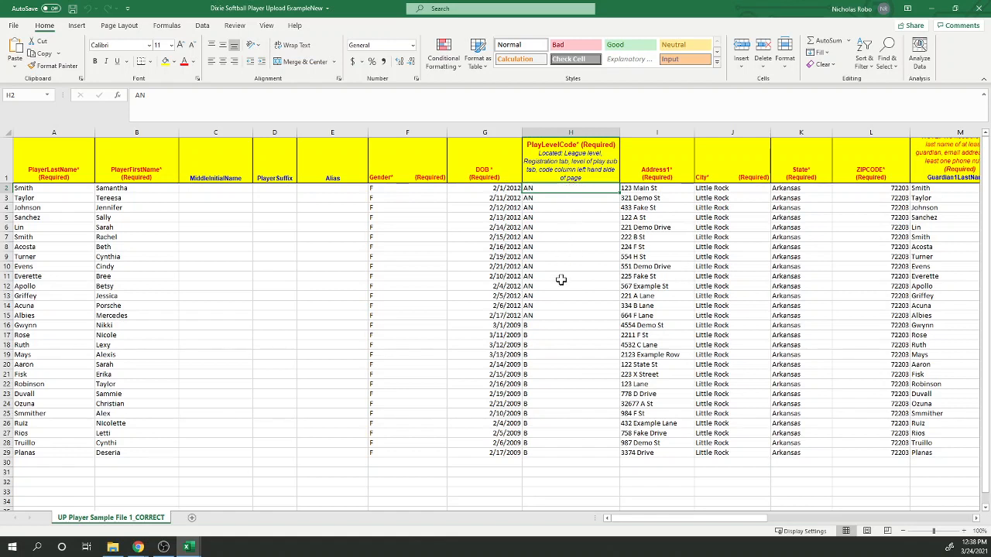
click(556, 316)
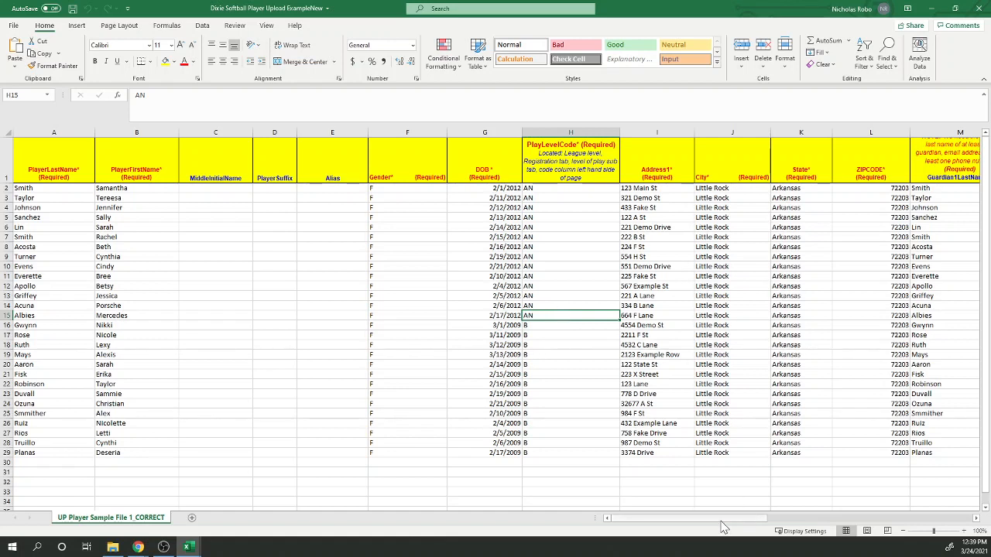
- Review the player sheet's columns along row 10, from Address1 through the guardian contact fields to Alternate Player ID
click(677, 265)
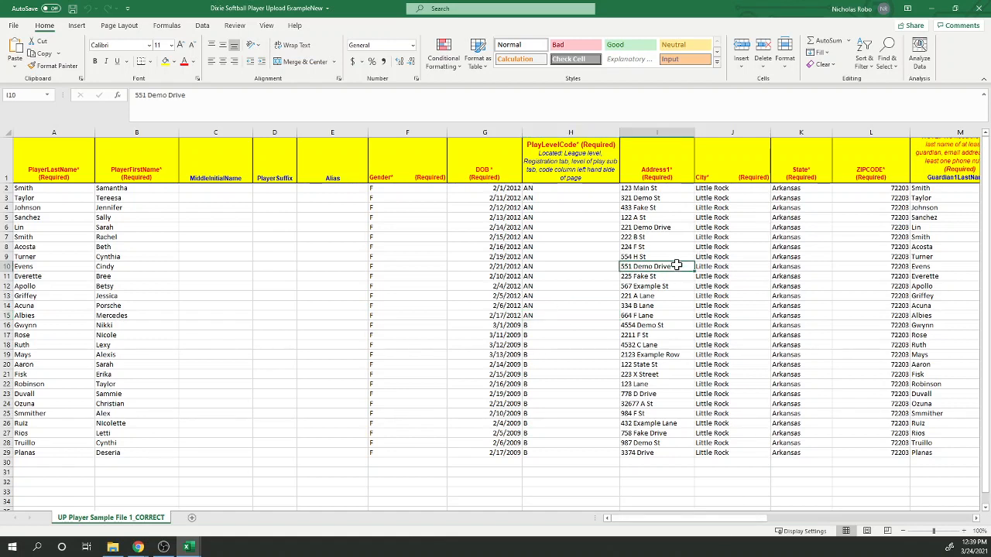
key(Right)
key(Right)
key(Right)
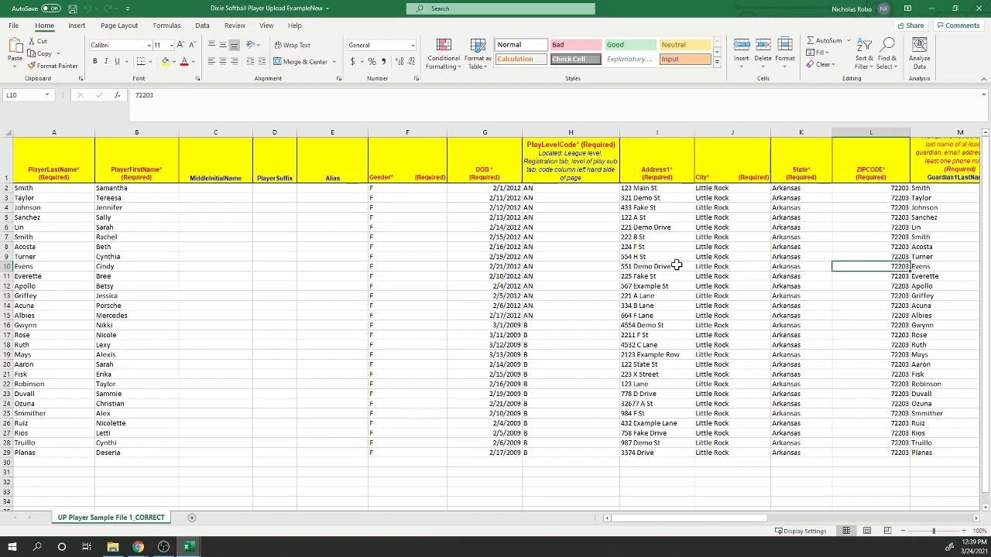
key(Right)
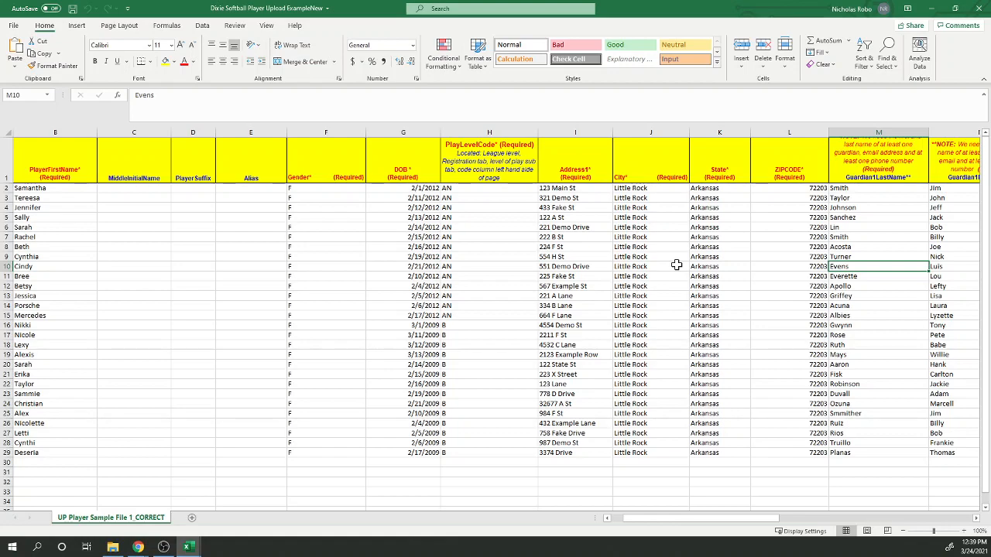
key(Right)
key(Right)
key(Right)
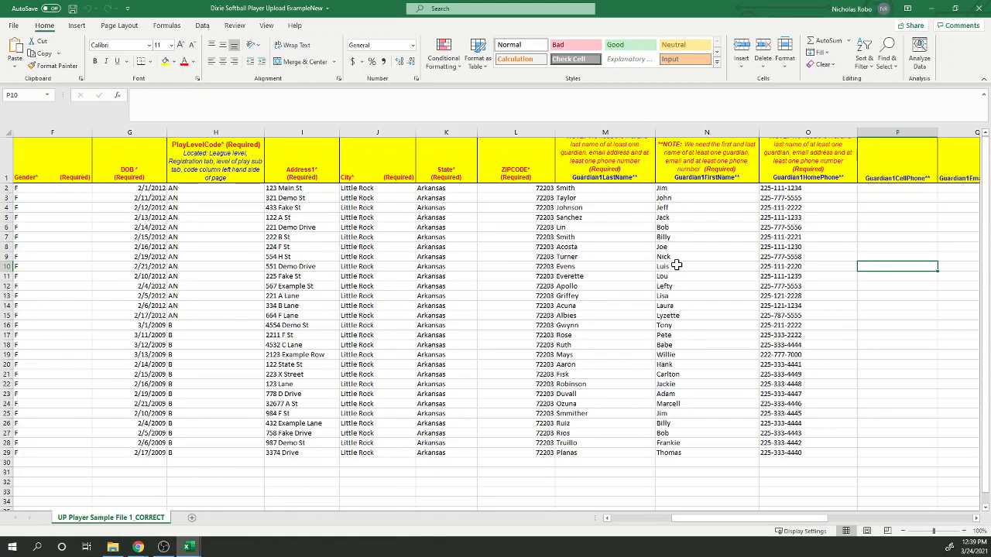
key(Right)
key(Right)
key(Right)
key(Right)
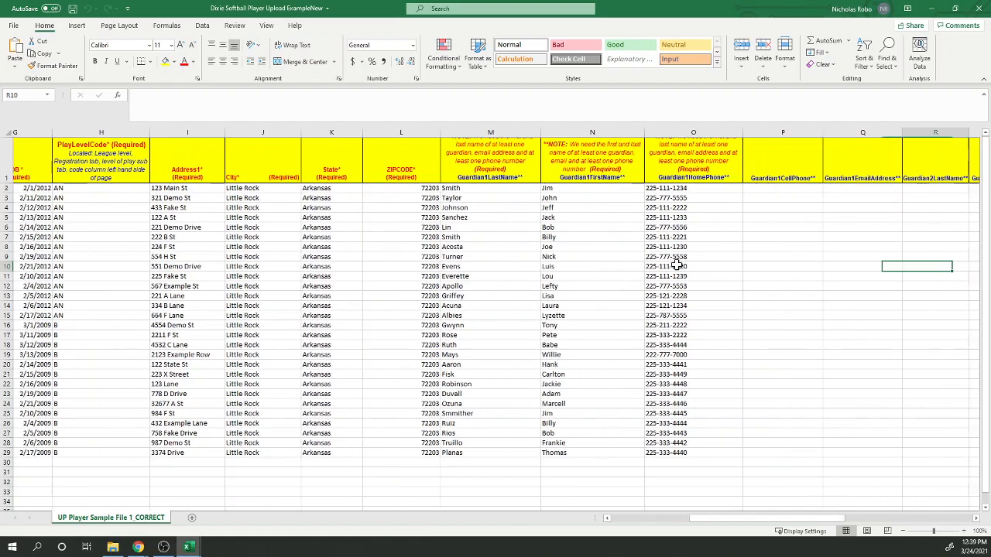
key(Right)
key(Right)
key(Right)
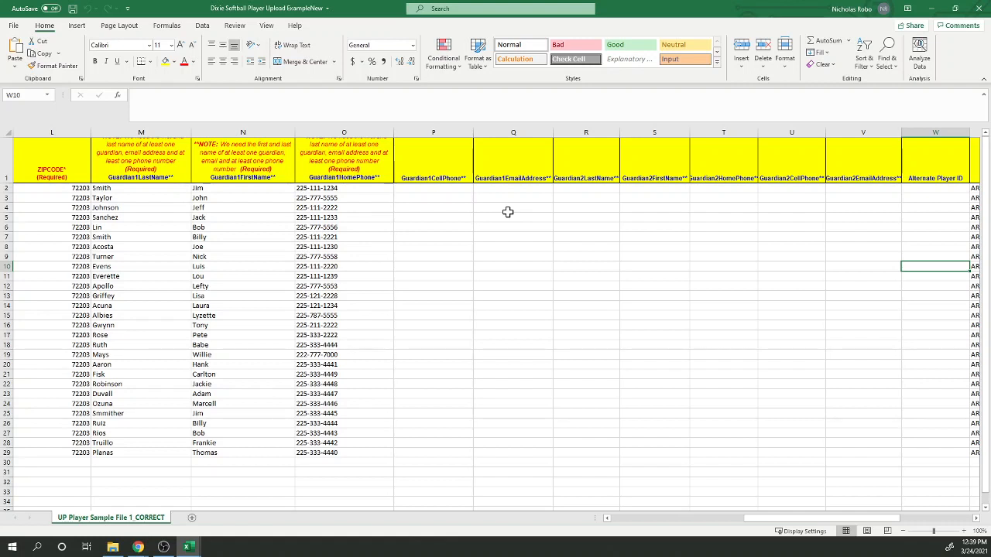
- Examine the TeamID column of the player sheet, ending at the first player's entry
click(933, 305)
key(Right)
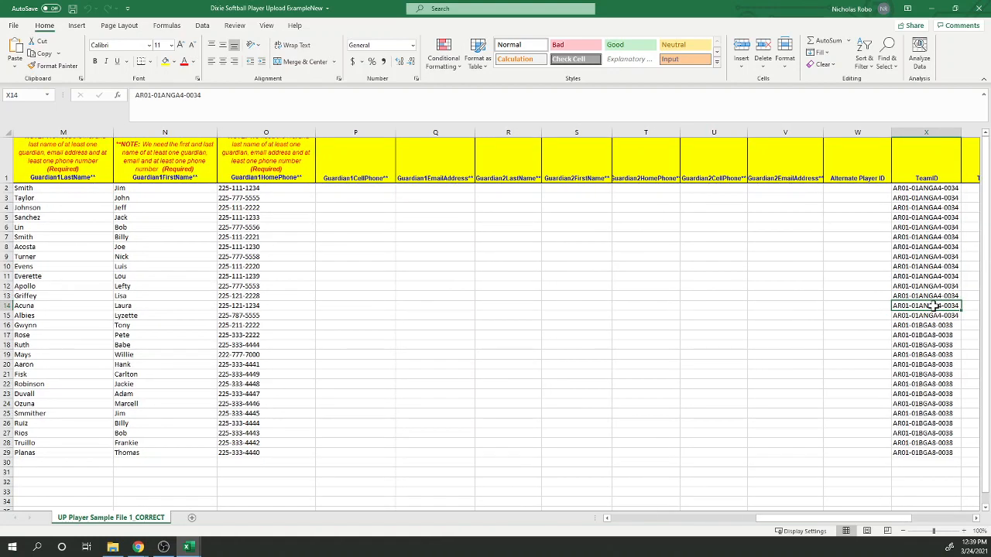
click(927, 187)
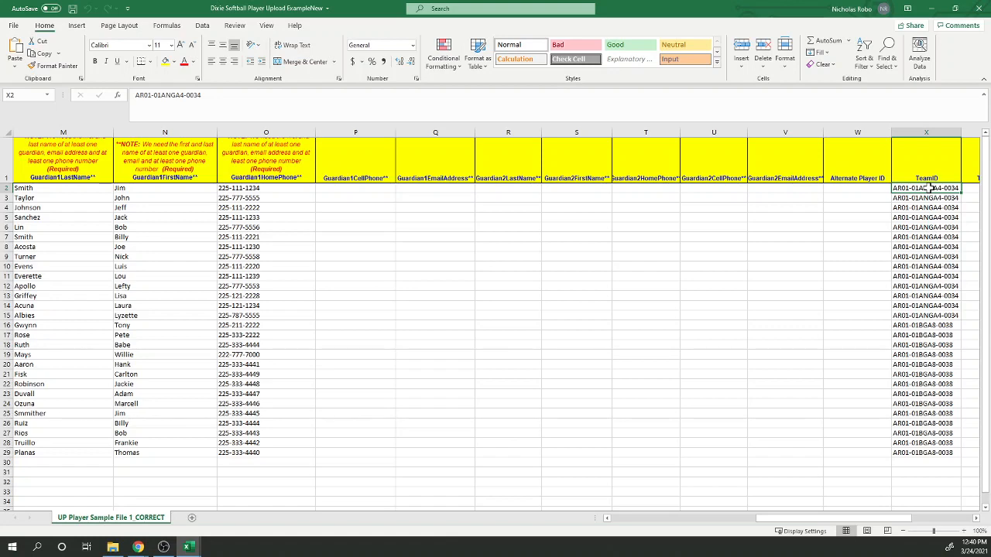
- Return to the upload portal in the browser and set the upload's district to District 1 Arkansas
click(933, 8)
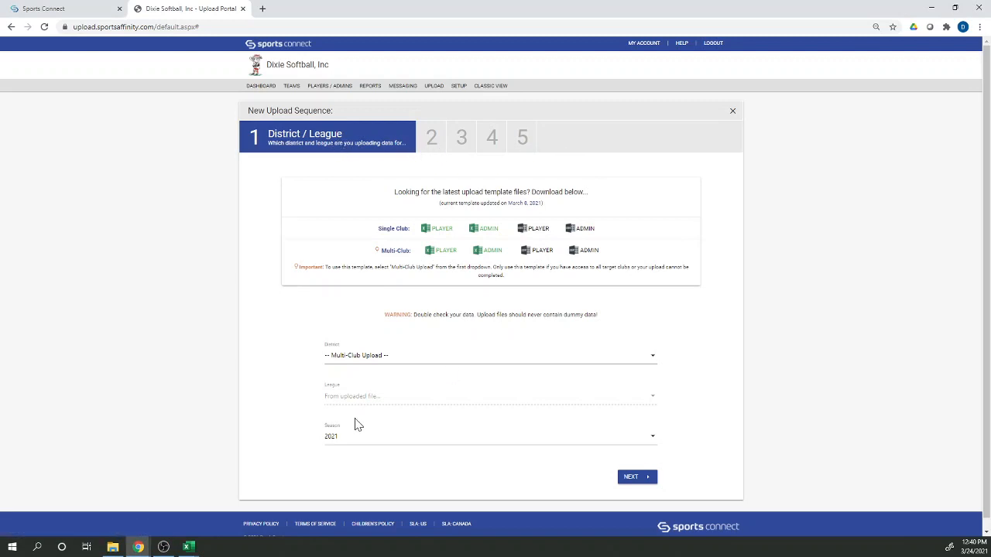
click(486, 364)
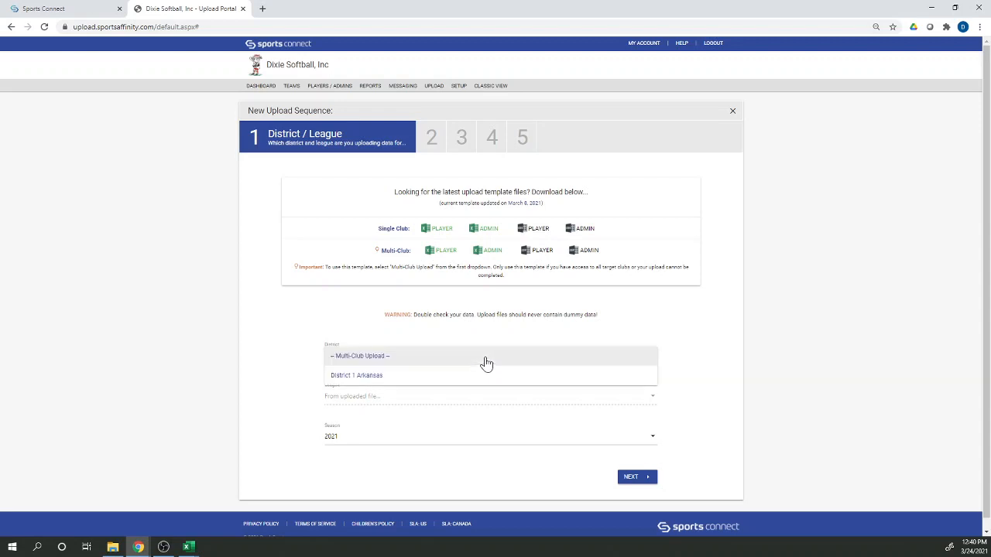
click(435, 379)
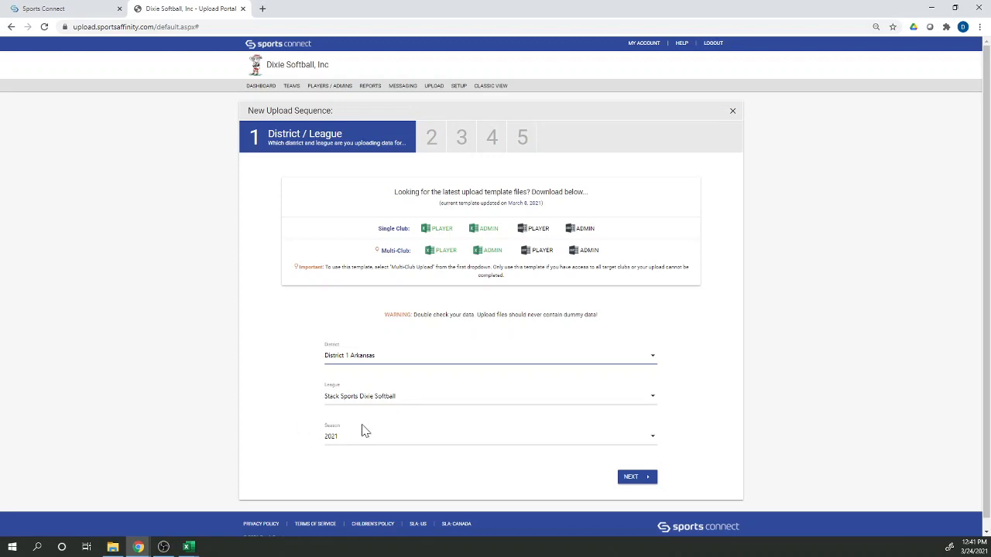
click(629, 478)
- Open the help center's Technical Contact Information article, highlight the support phone number, and open the current support hours
click(681, 45)
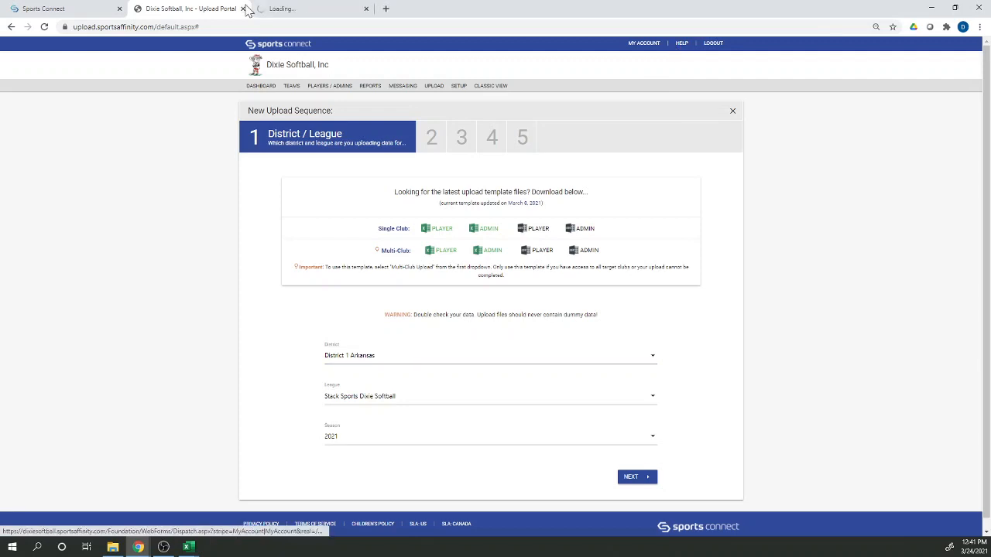
click(307, 10)
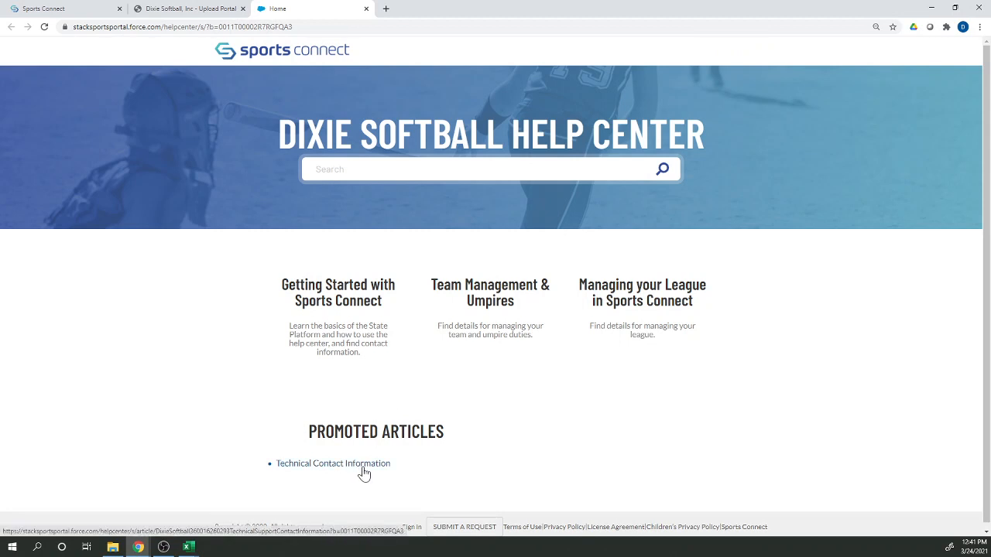
click(364, 464)
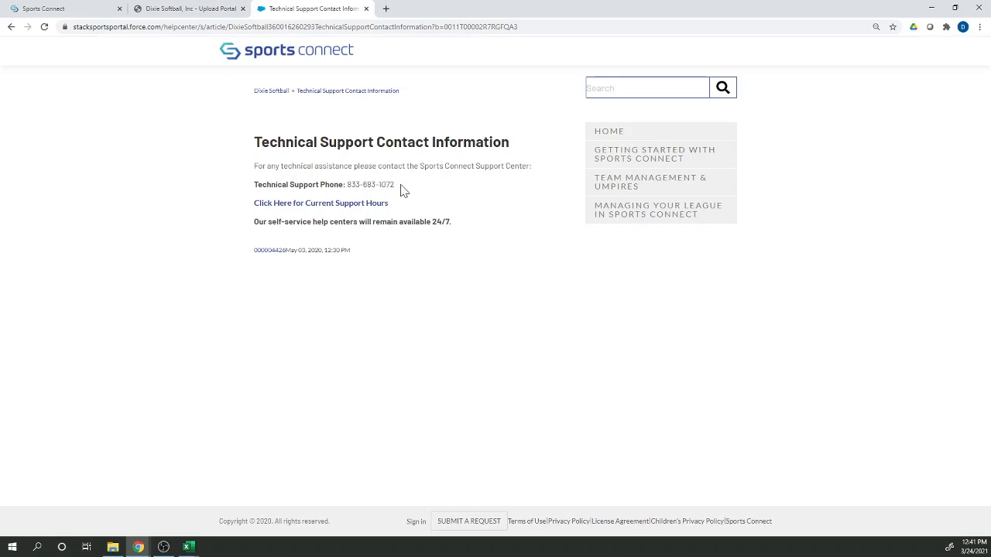
drag(395, 186, 346, 186)
click(379, 204)
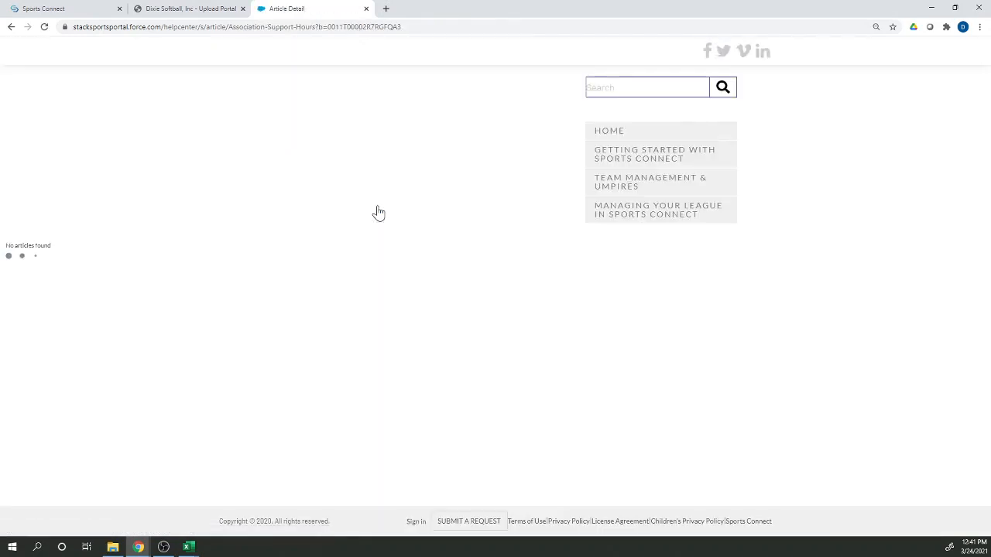